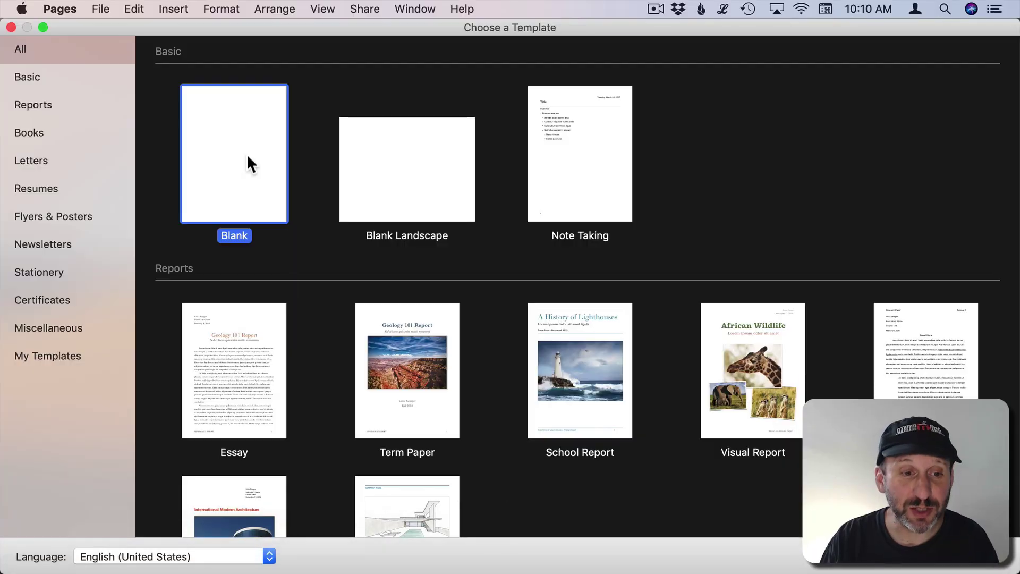
- Create a blank document, save it as Test.pages, and add 'This is line two.' below line one
double_click(247, 154)
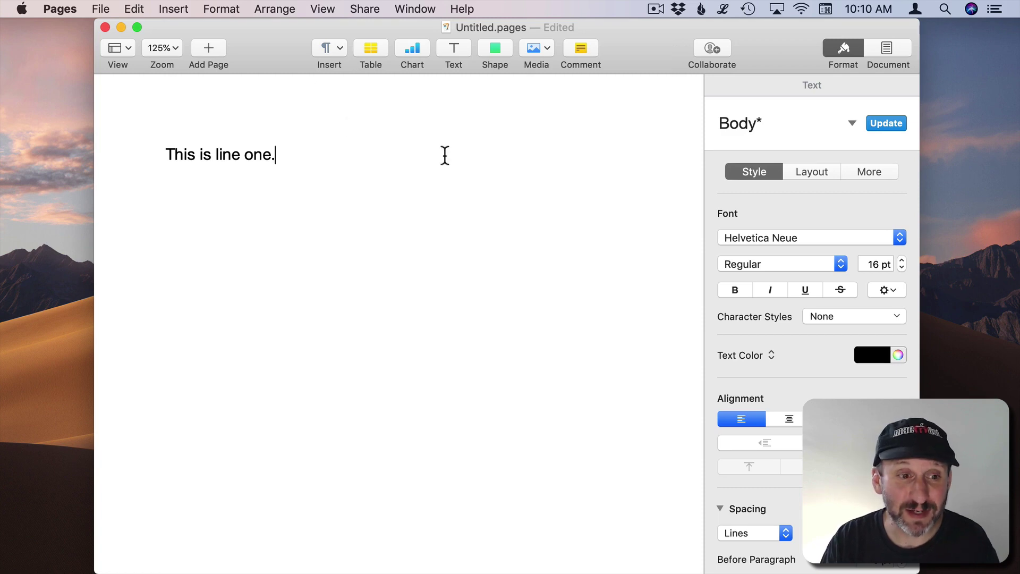
click(99, 9)
click(124, 99)
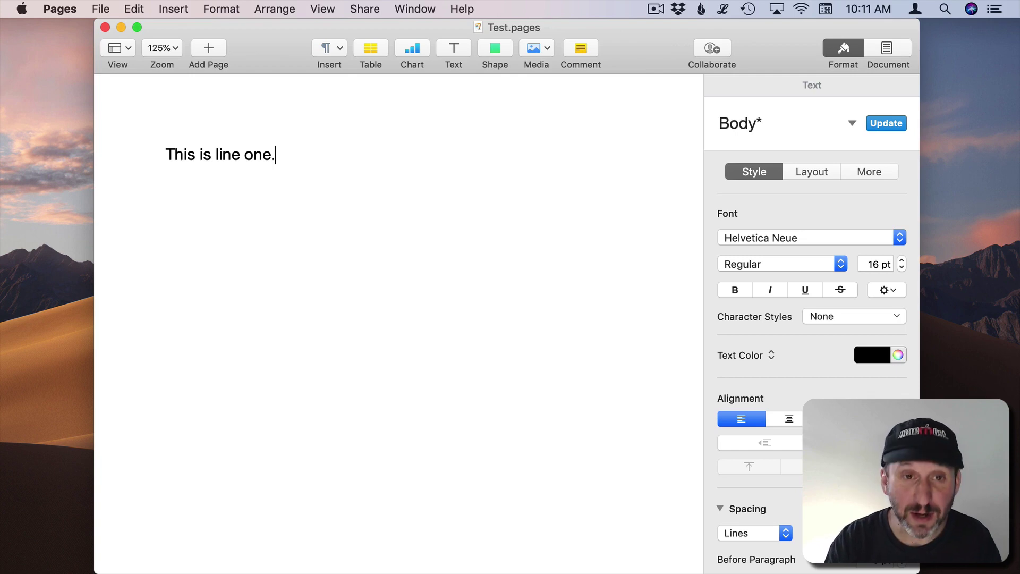
key(Return)
text(This is line two.)
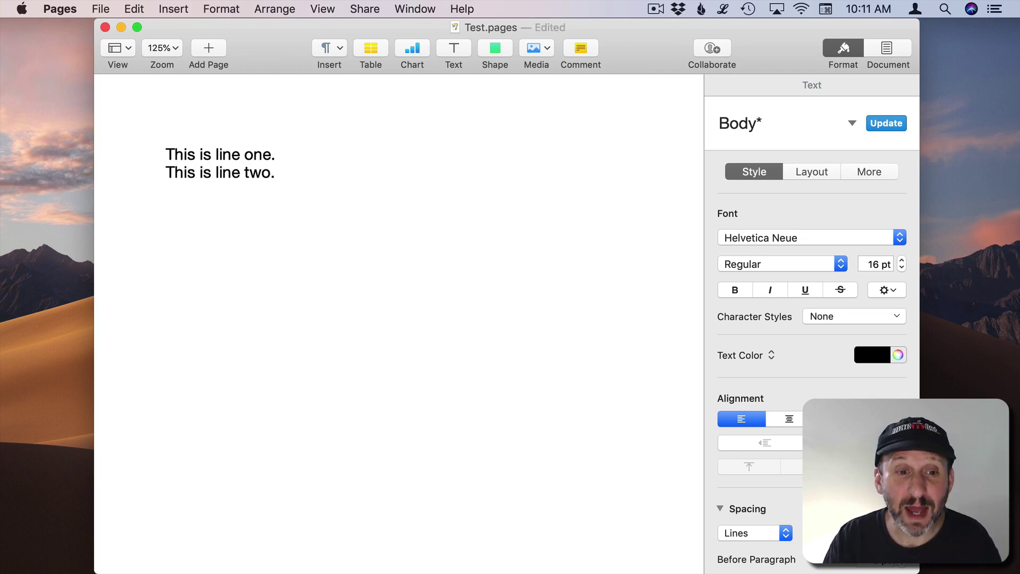
- Add 'This is line three.' and 'This is line four.' on new lines
key(Return)
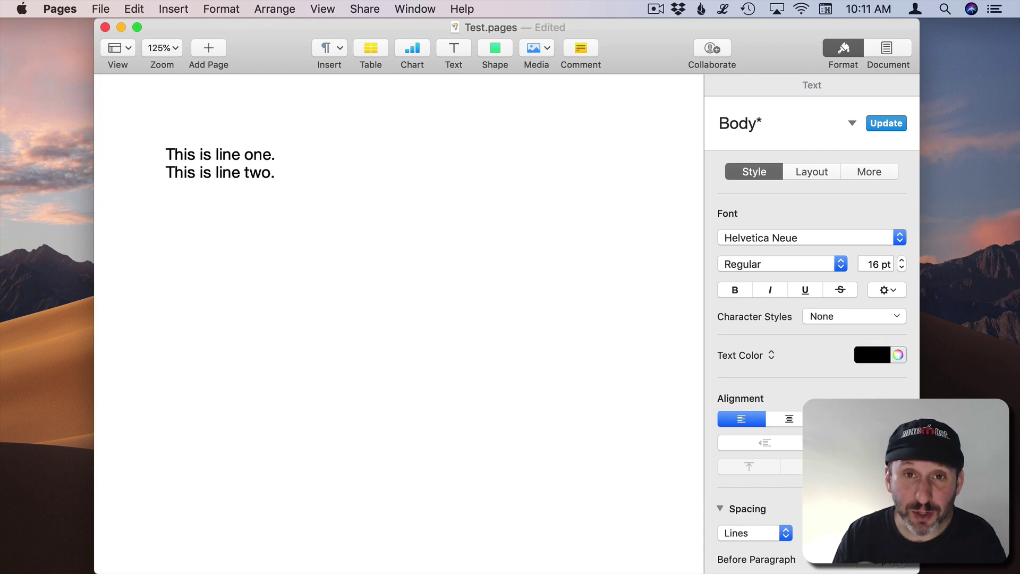
text(This is line three.)
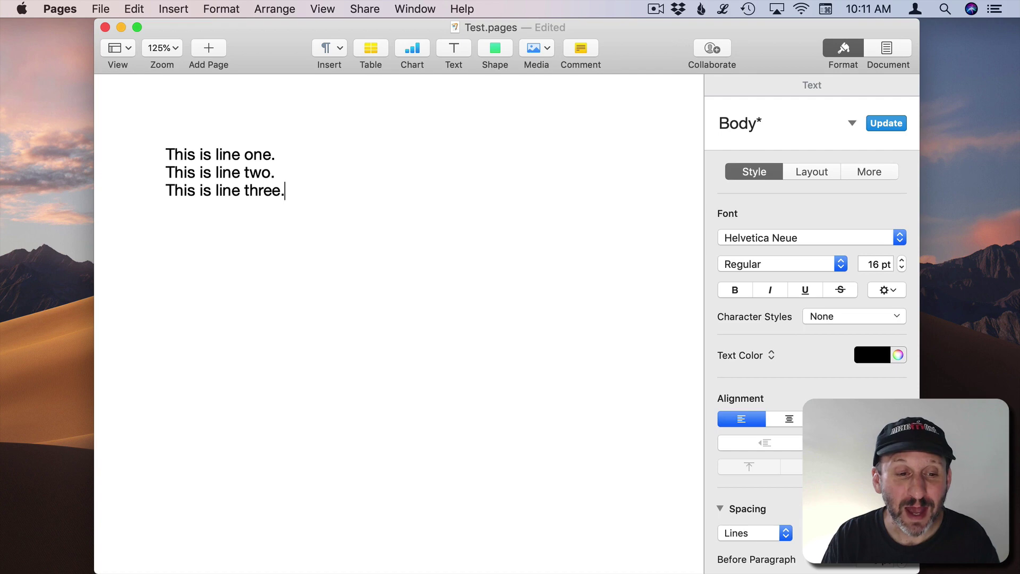
key(Return)
text(This is line four.)
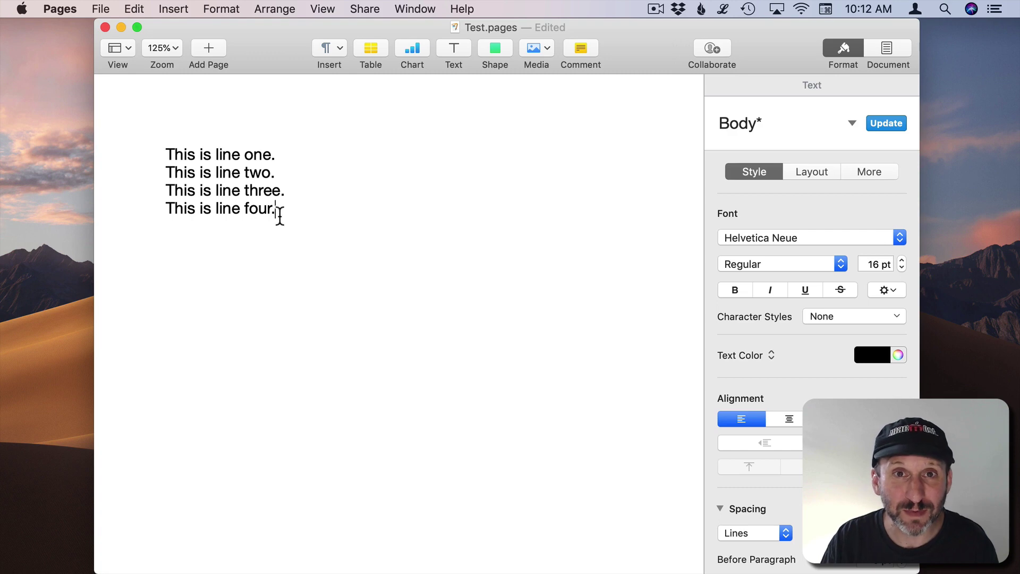
- Open the versions browser via File > Revert To > Browse All Versions
click(100, 8)
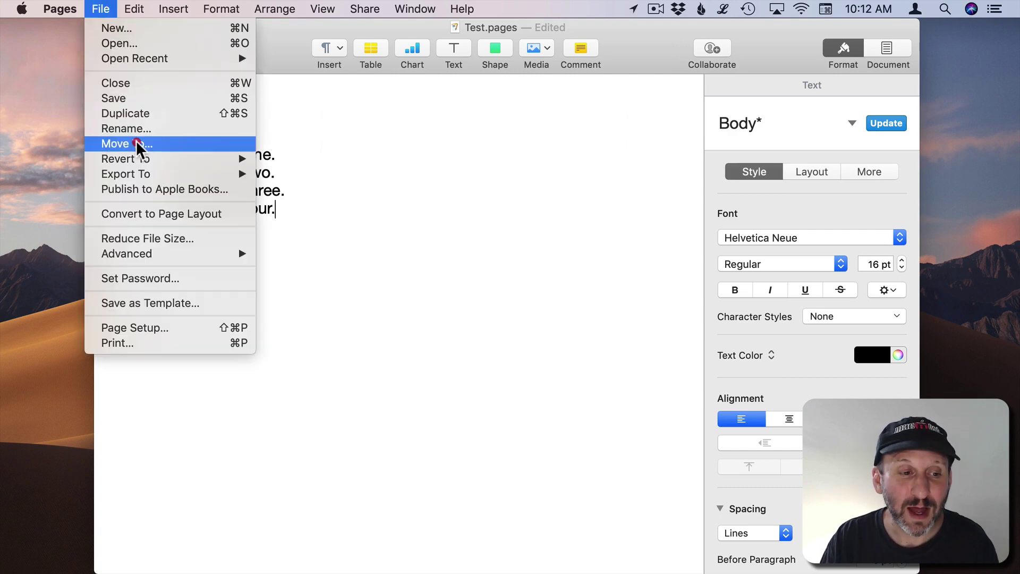
mouse_move(134, 159)
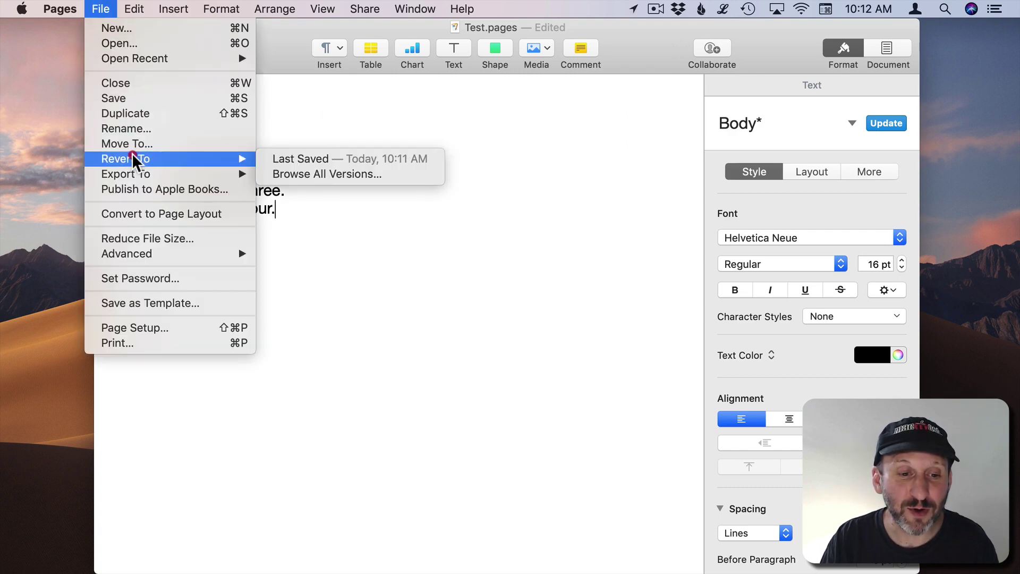
click(303, 160)
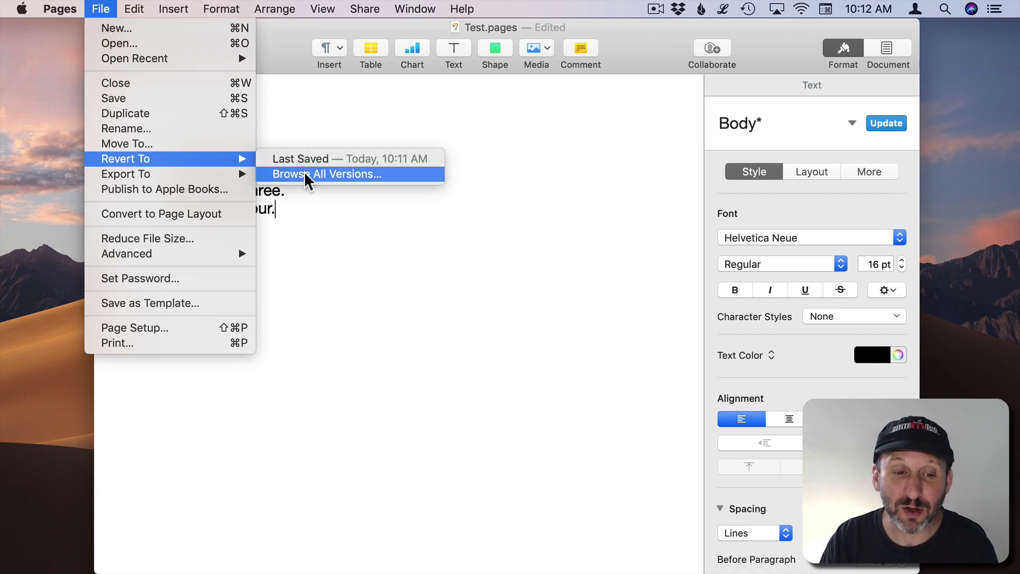
click(305, 175)
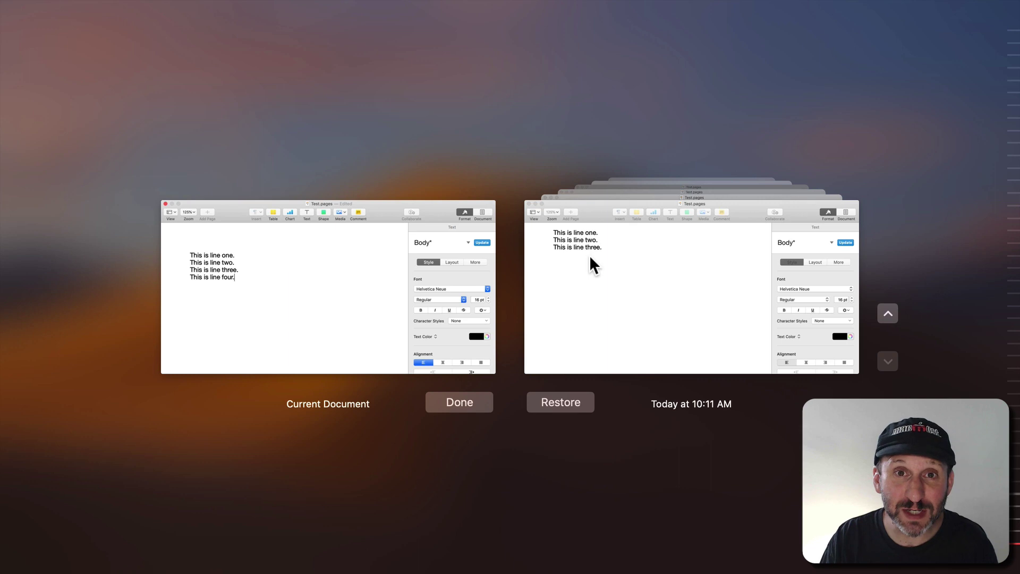
- Step back through saved versions and restore the three-line 10:11 AM version
click(888, 314)
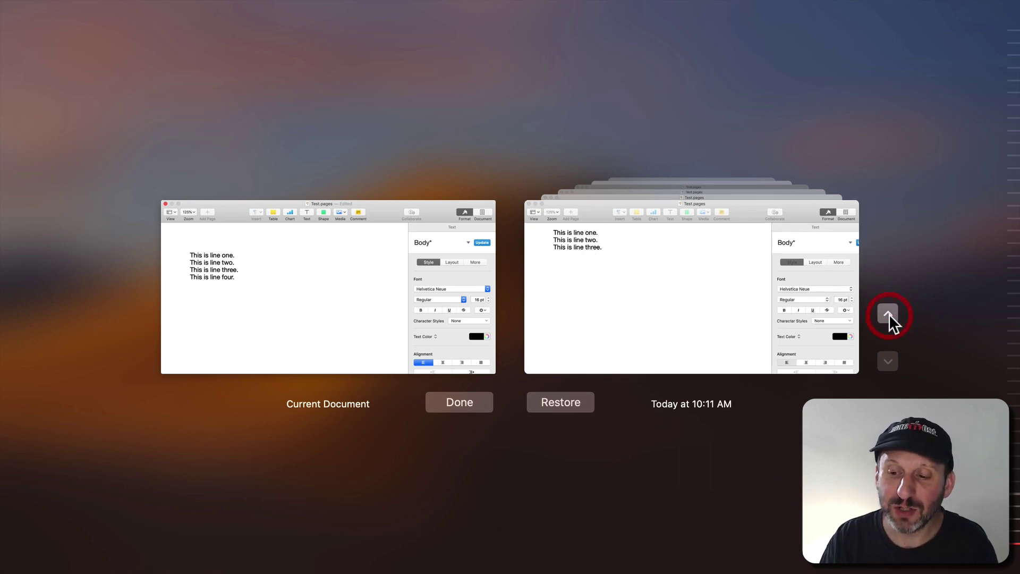
click(888, 314)
click(888, 314)
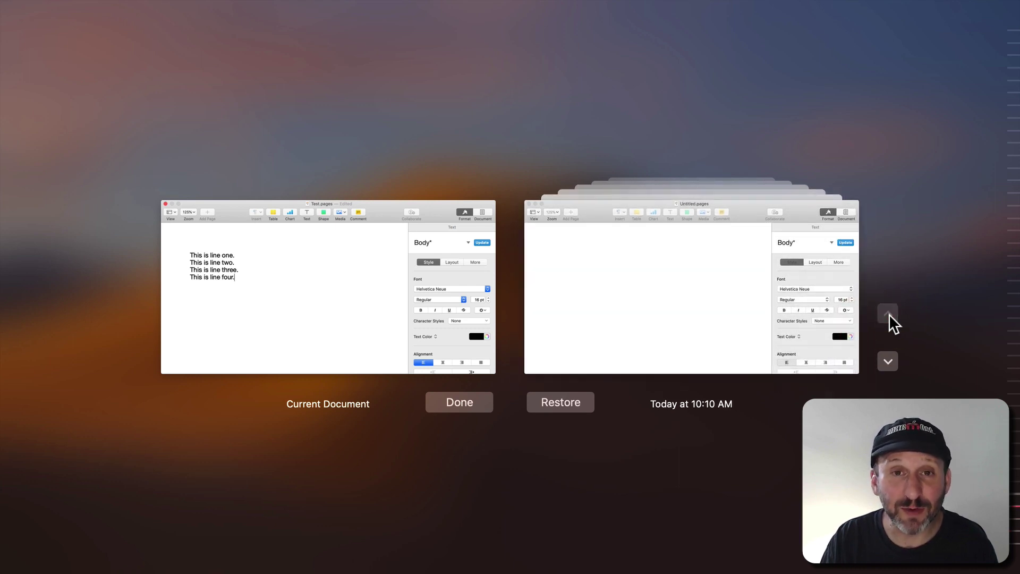
click(886, 361)
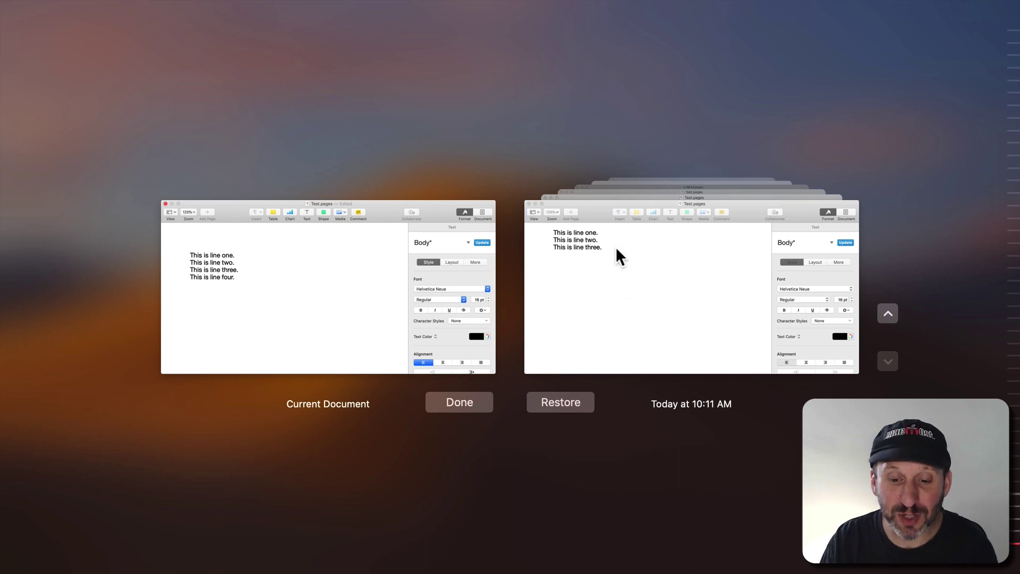
click(557, 405)
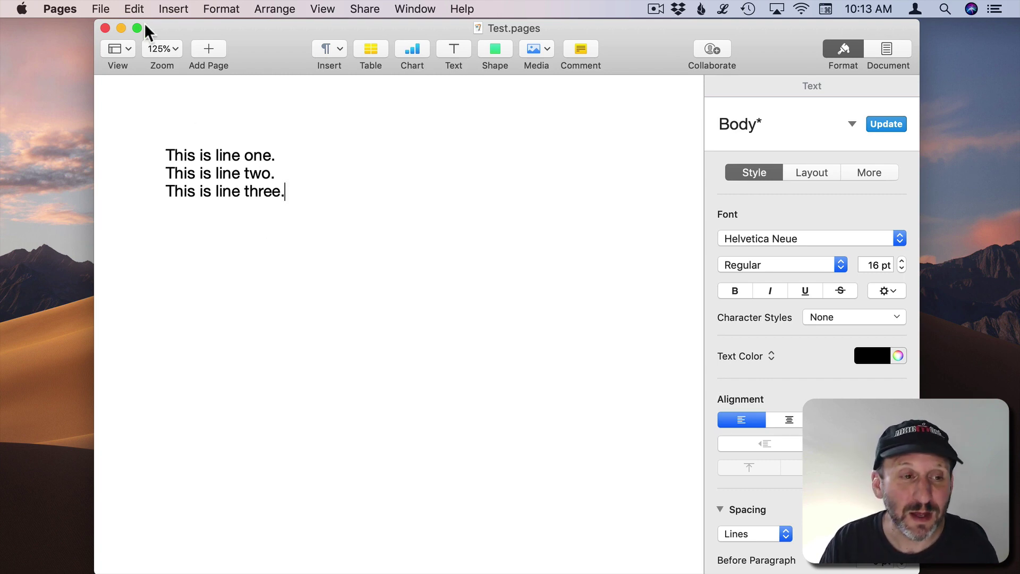
- Reopen Browse All Versions to compare with the four-line 10:12 AM version
click(100, 9)
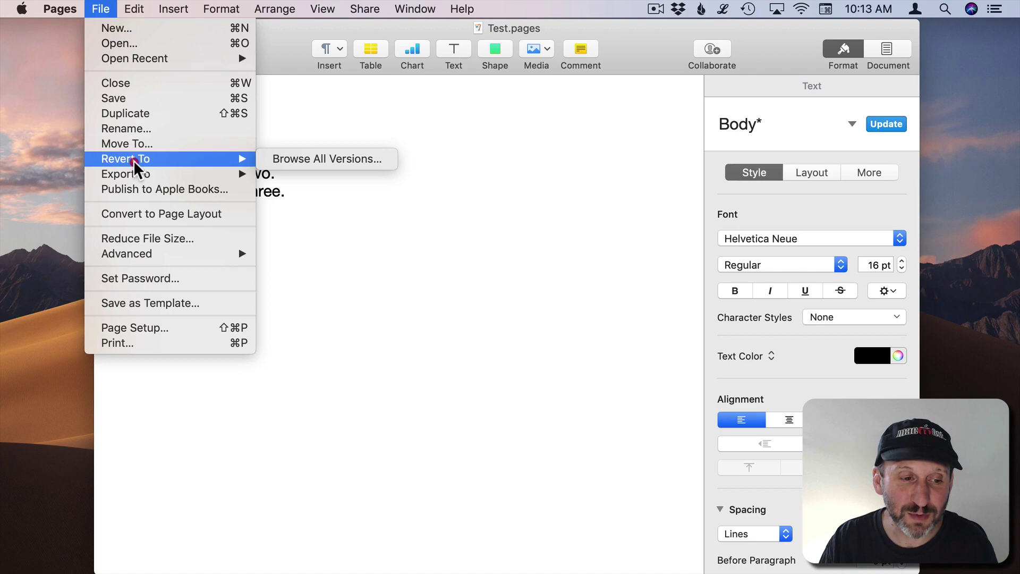
click(267, 158)
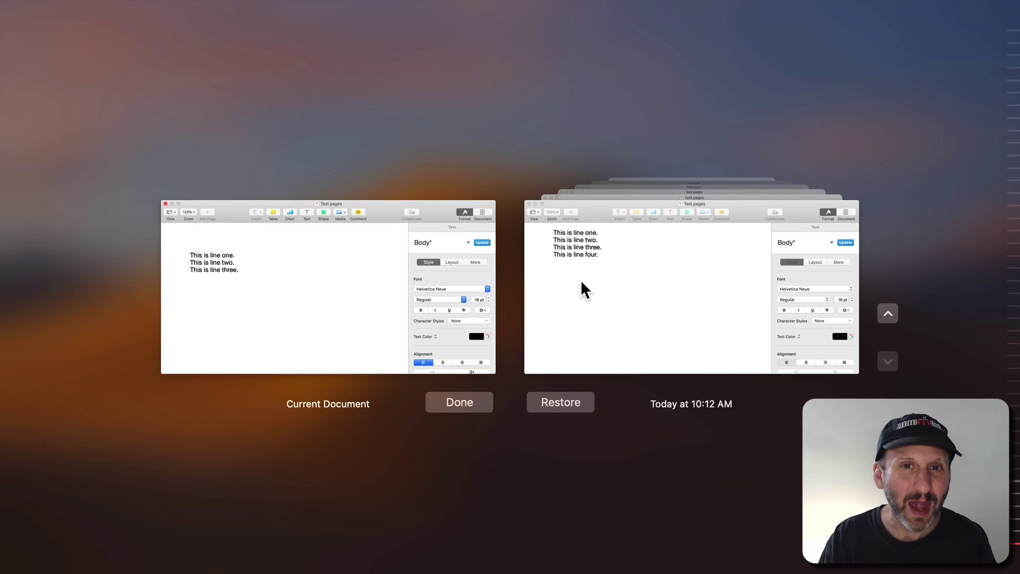
- Select 'This is line four.' in the older 10:12 AM version
click(264, 302)
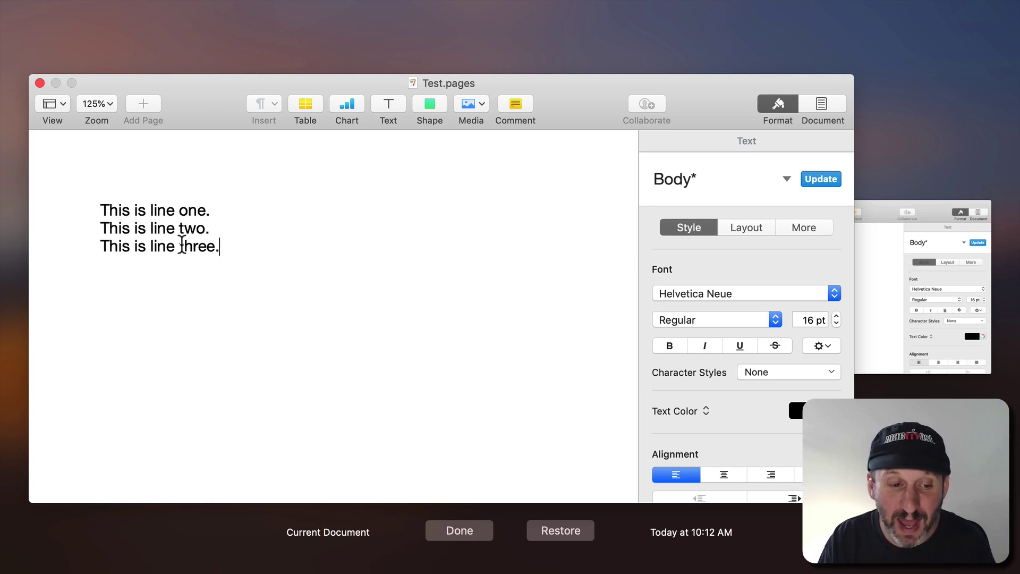
drag(103, 247, 215, 247)
click(875, 212)
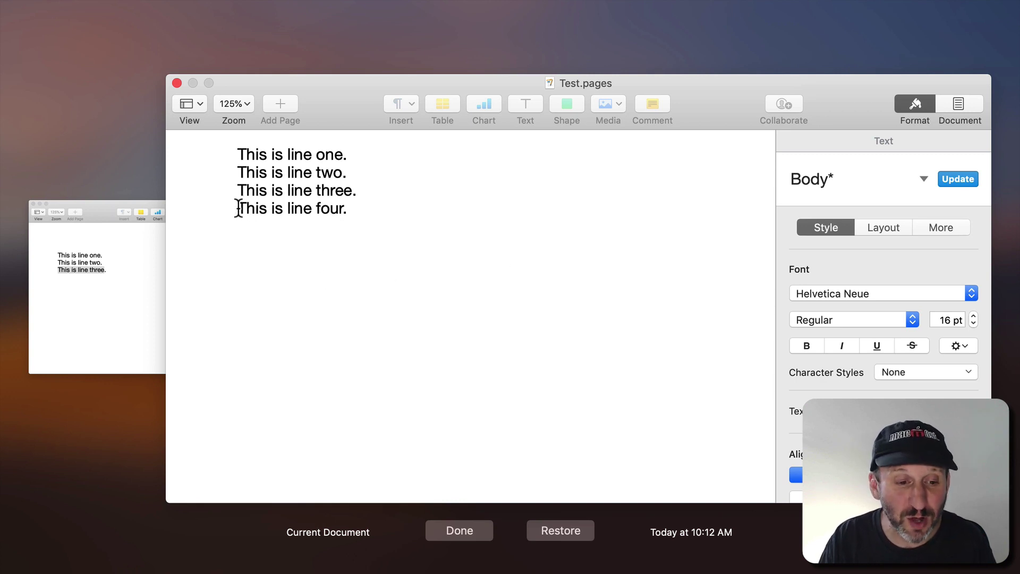
drag(237, 208, 349, 207)
key(super+c)
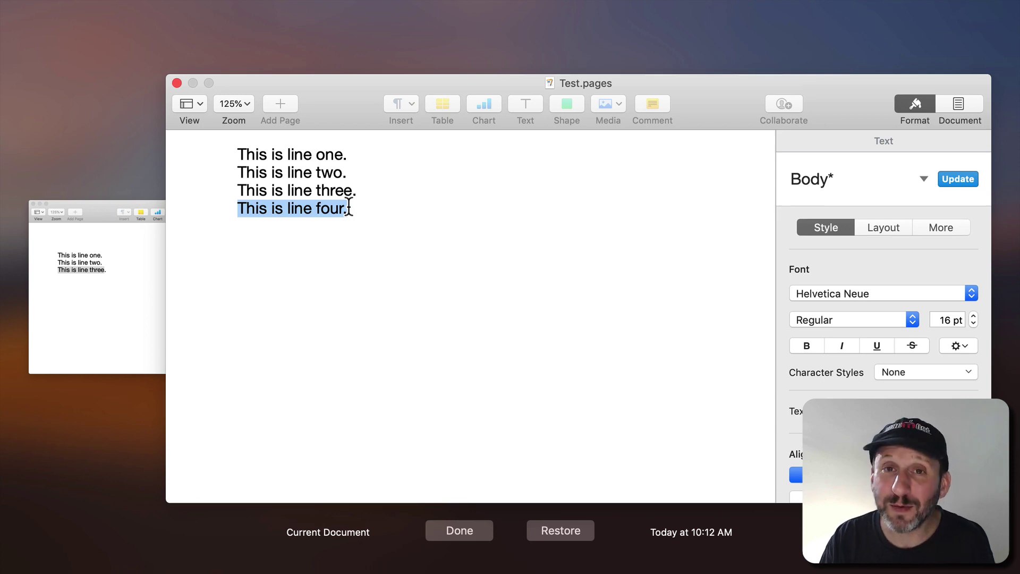
- Paste line four after line three in the current document and return to side-by-side view
click(94, 215)
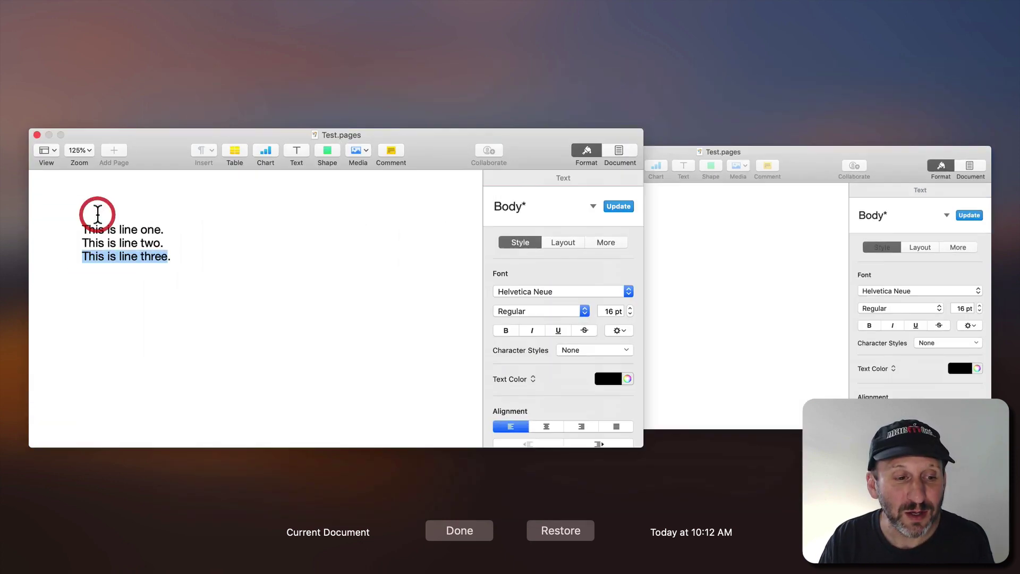
click(230, 278)
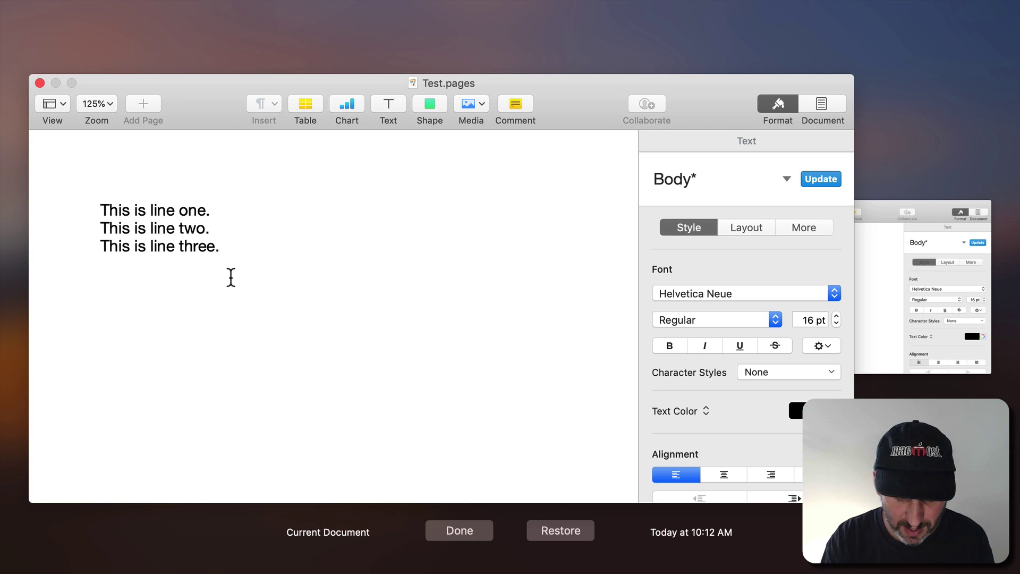
key(super+v)
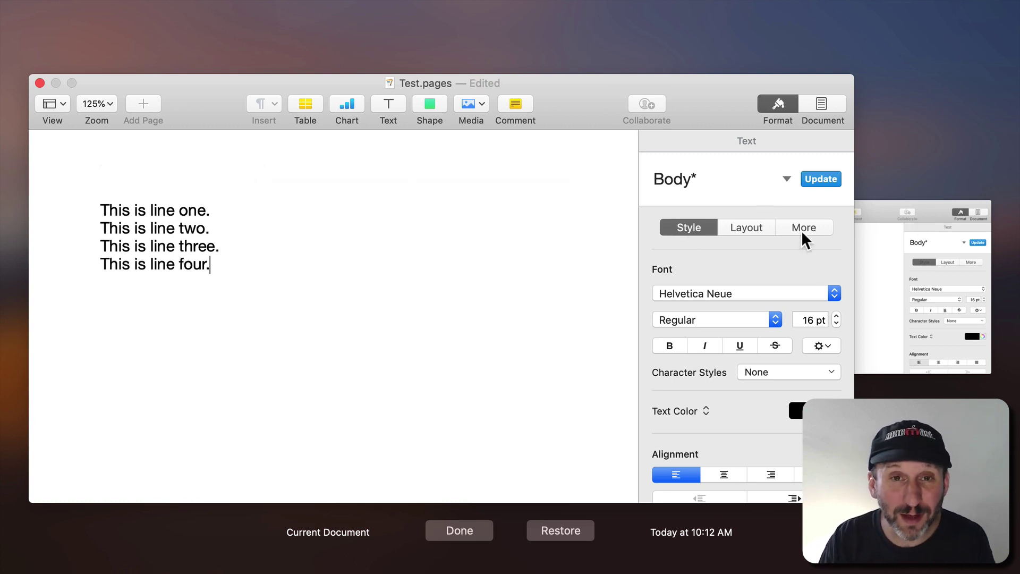
click(920, 287)
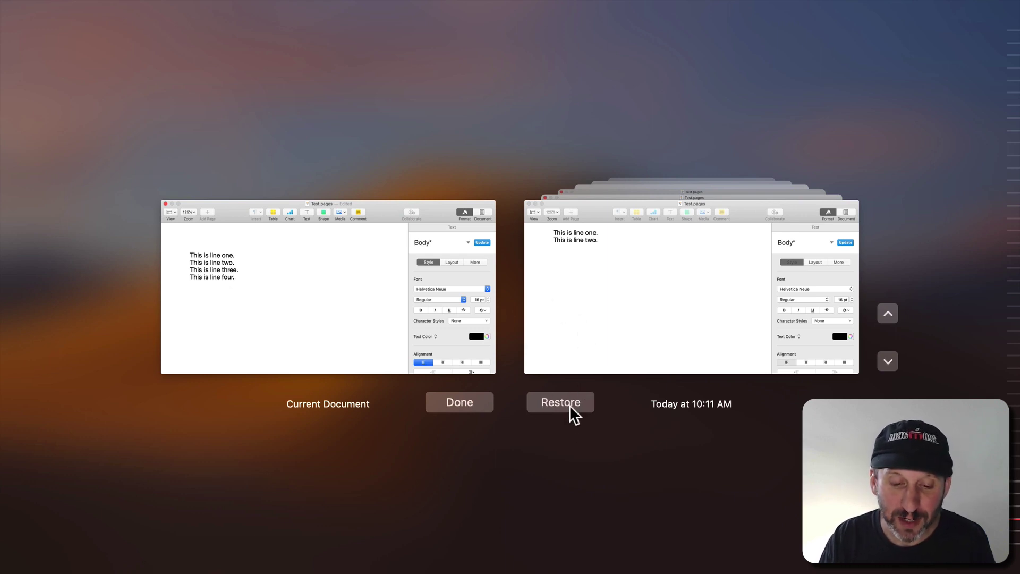
- Reveal the restore-a-copy option, leave the versions browser, and save the four-line Test.pages
key(alt)
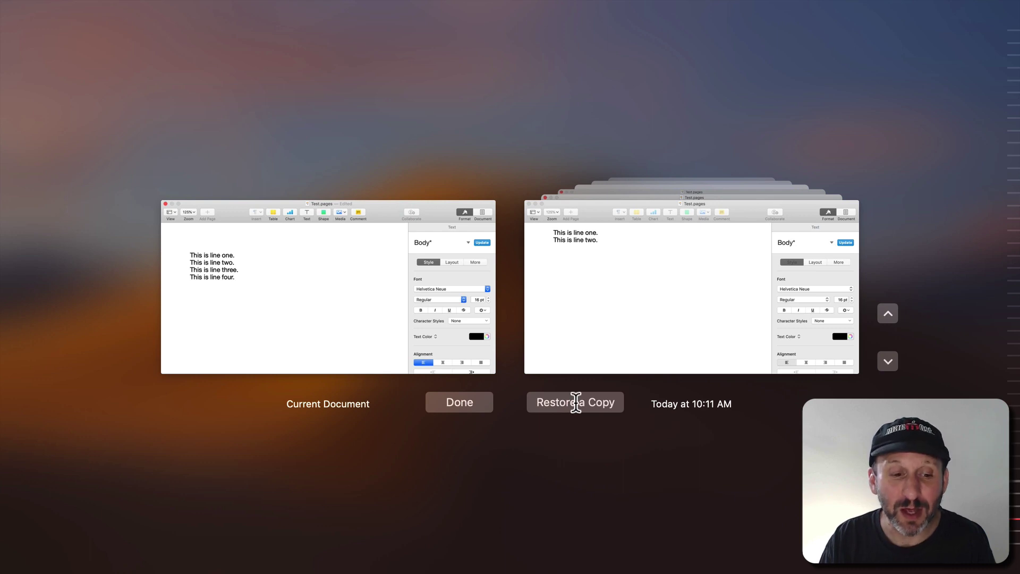
key(alt)
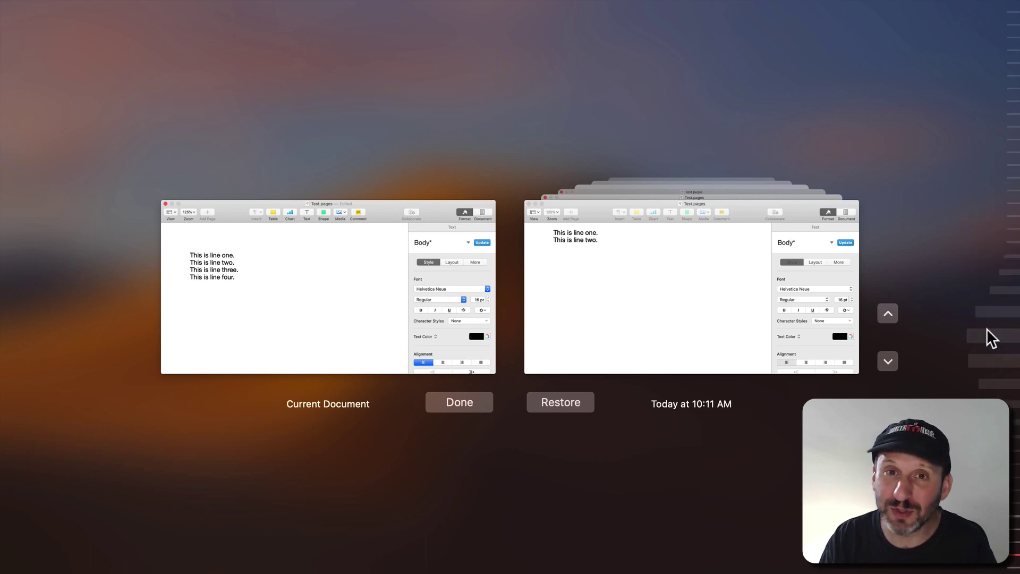
click(457, 399)
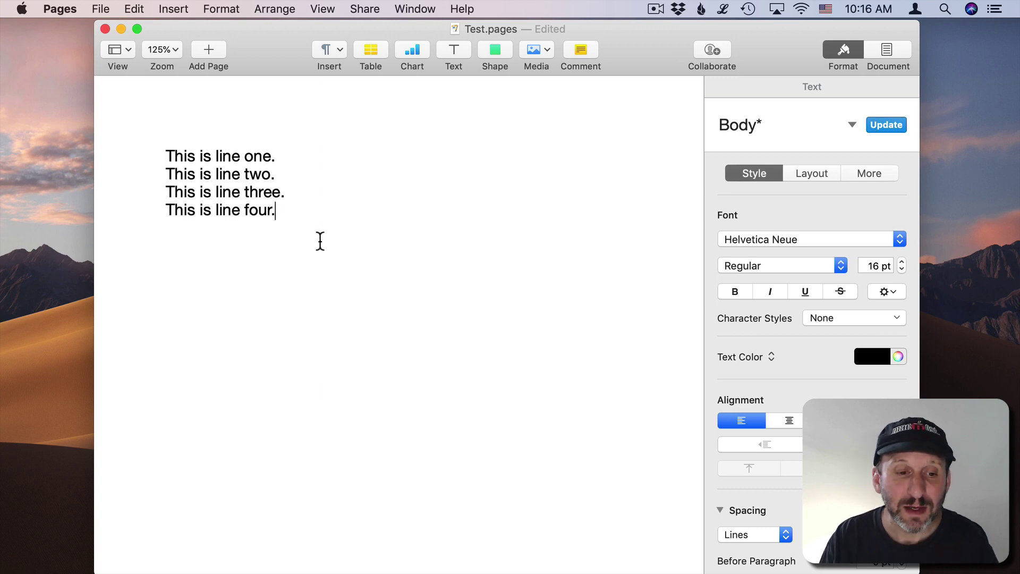
key(super+s)
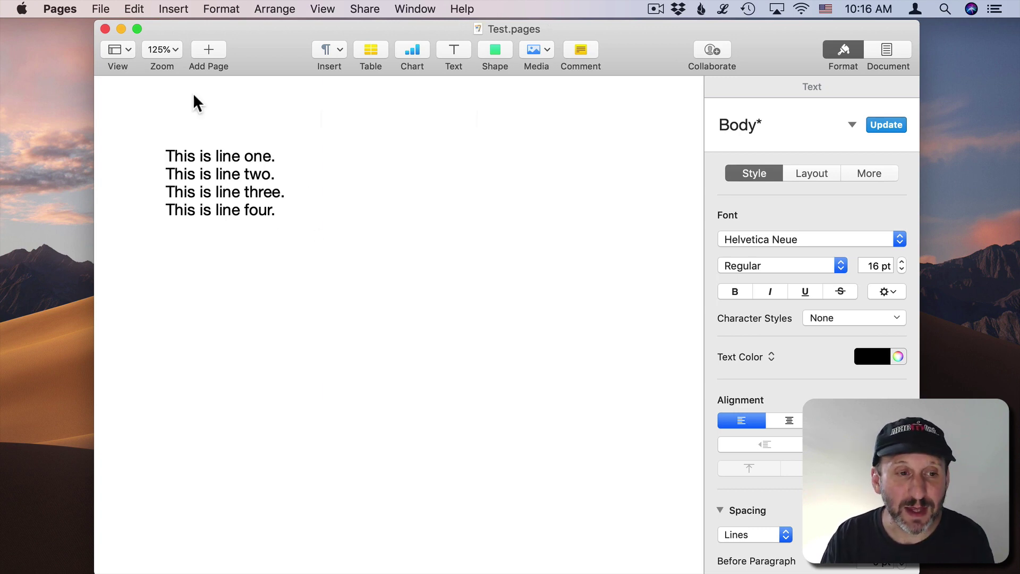
- Close Test.pages, reopen it from Open Recent, and start a new line after line four
click(105, 29)
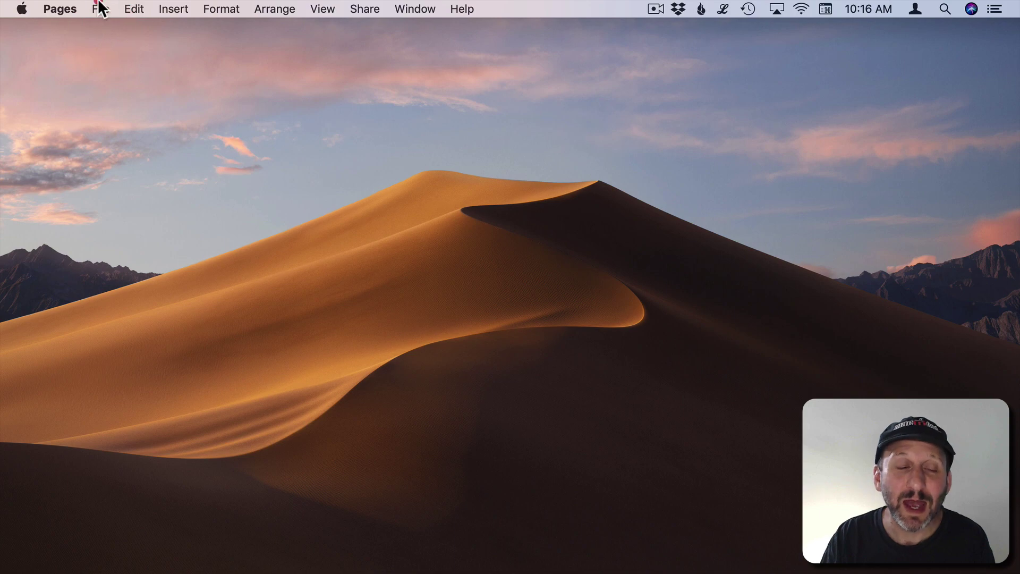
click(100, 6)
mouse_move(120, 57)
click(280, 56)
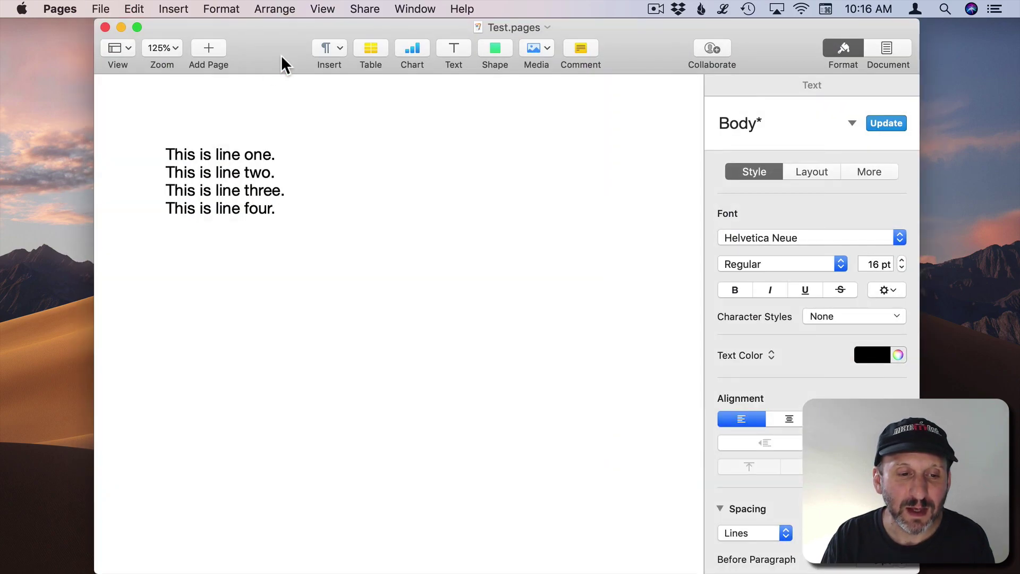
click(184, 221)
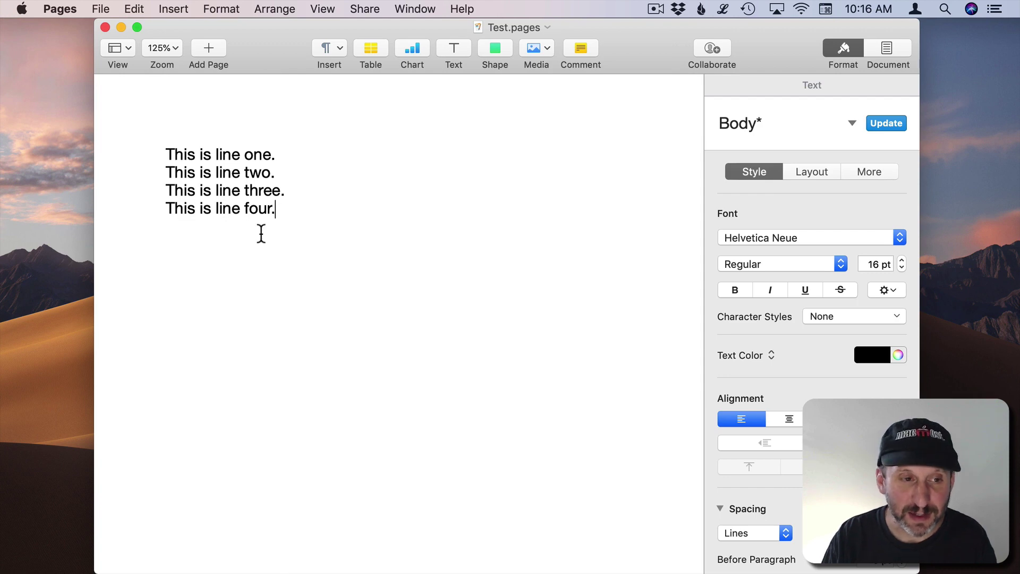
key(Return)
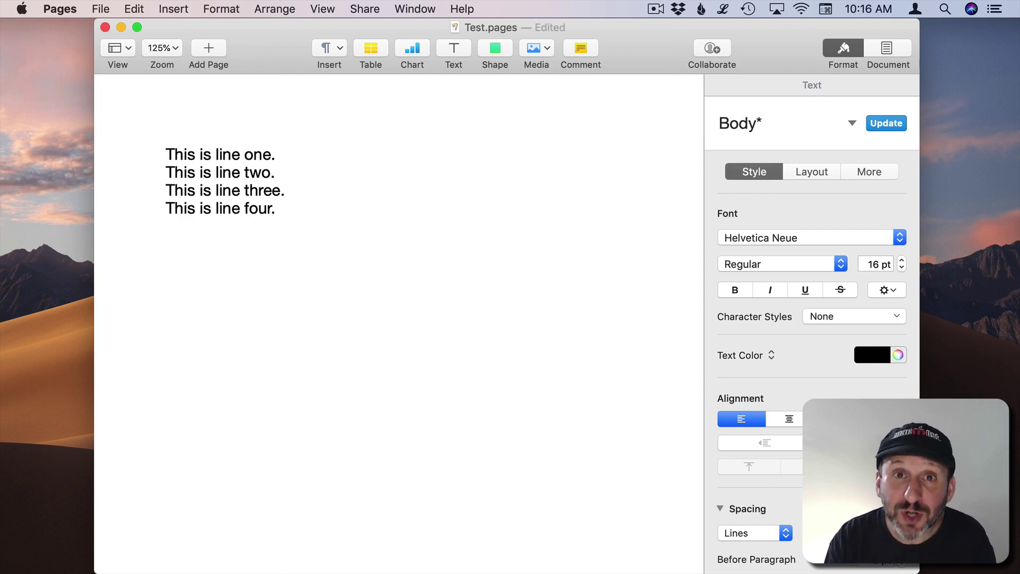
- View the File > Revert To options and dismiss them without reverting
click(101, 9)
mouse_move(225, 165)
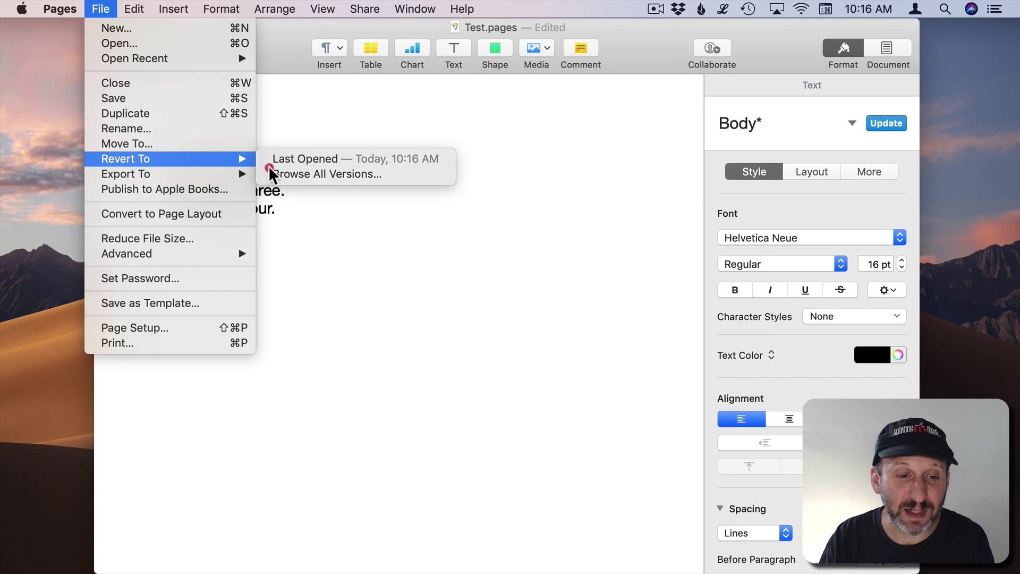
click(314, 91)
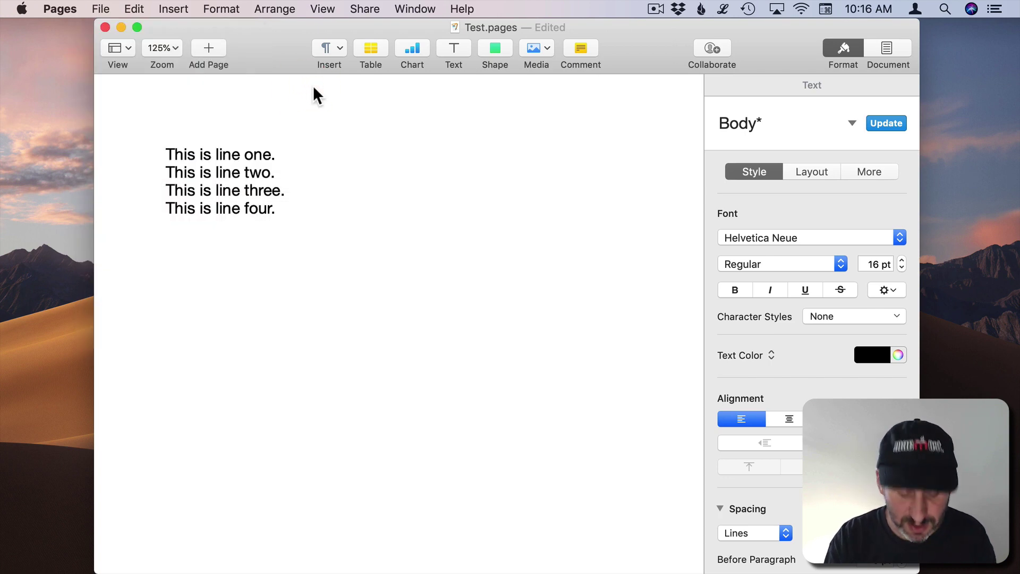
- Type 'This is line five.', save the document, and begin another line with 'This is'
text(This is line five.)
key(Return)
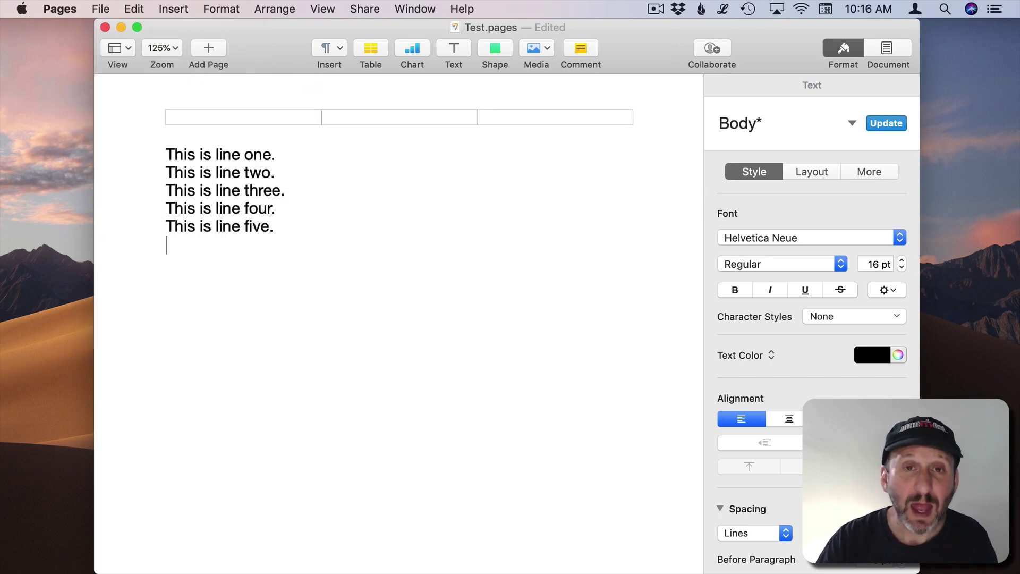
key(super+s)
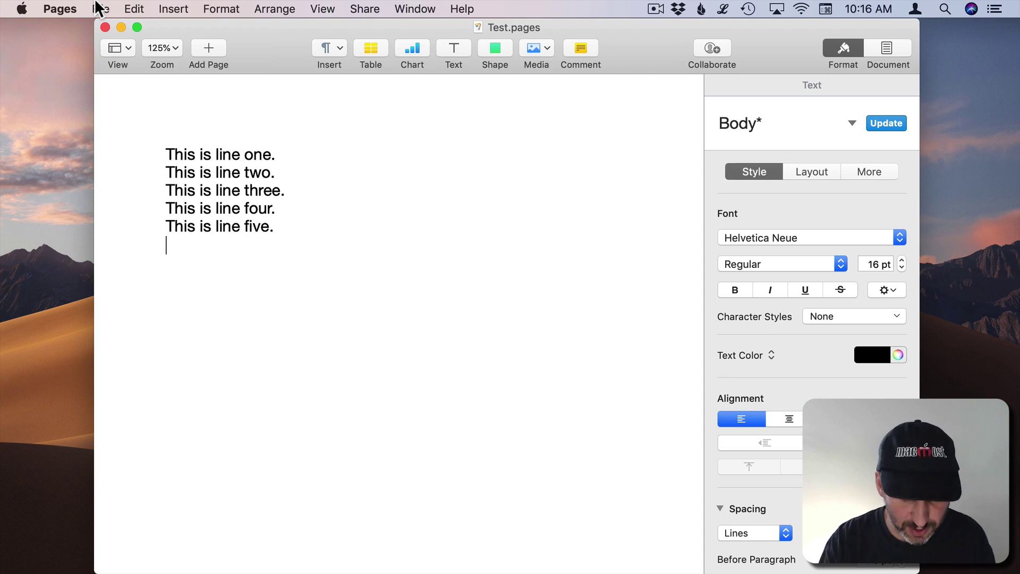
text(This is)
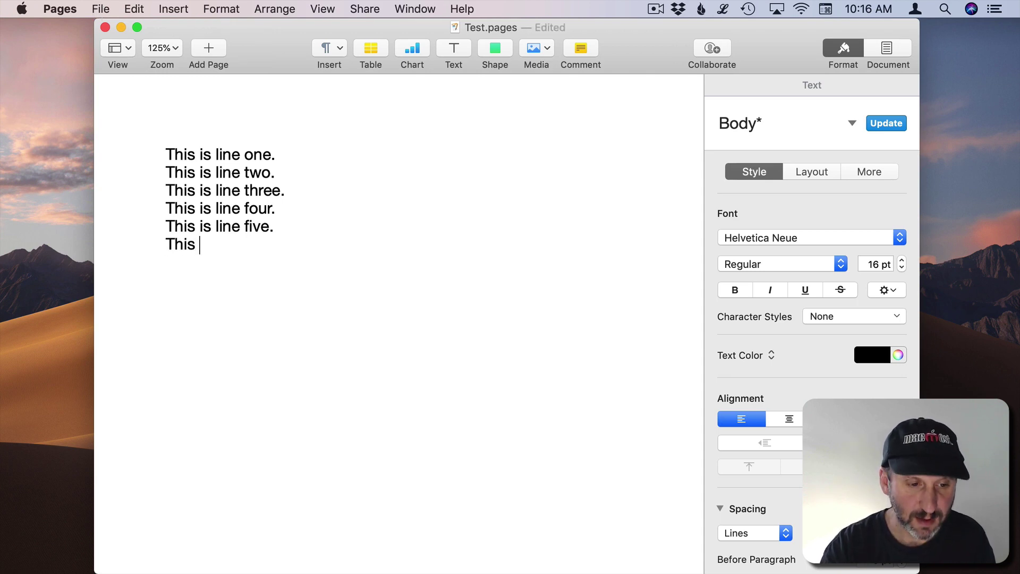
- Recheck the Revert To options after saving, then hide Pages
click(95, 8)
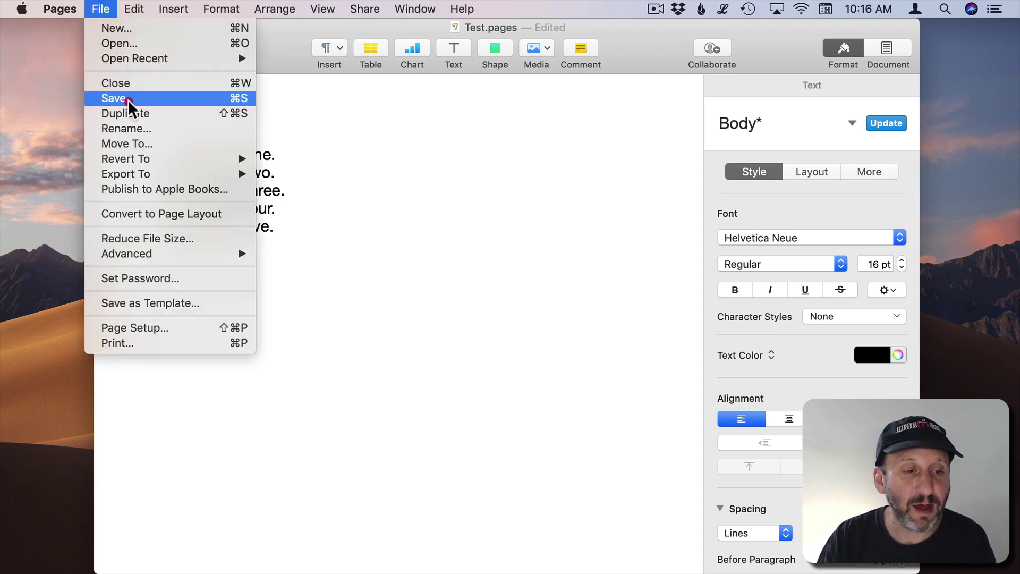
mouse_move(137, 160)
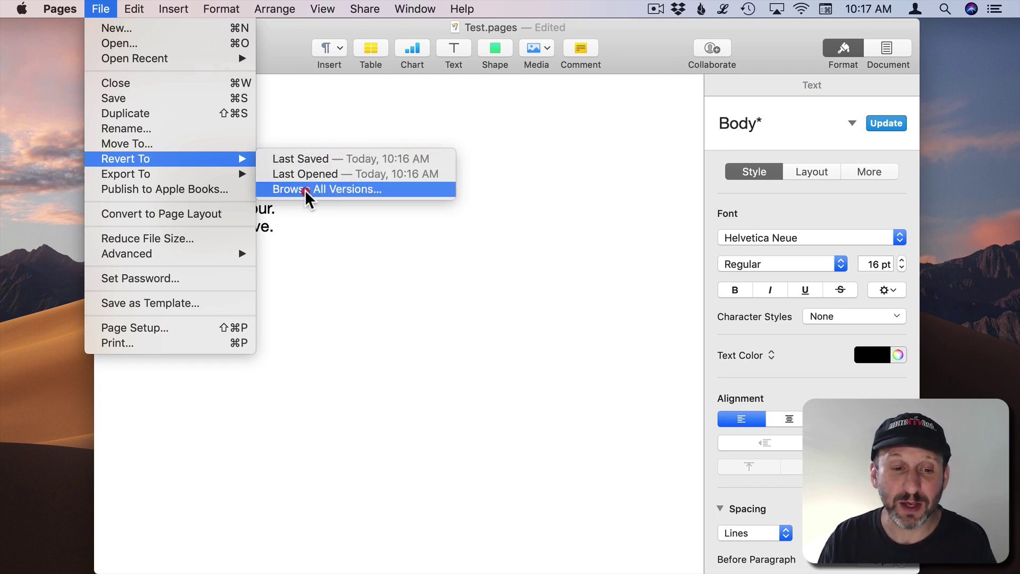
key(Escape)
key(super+q)
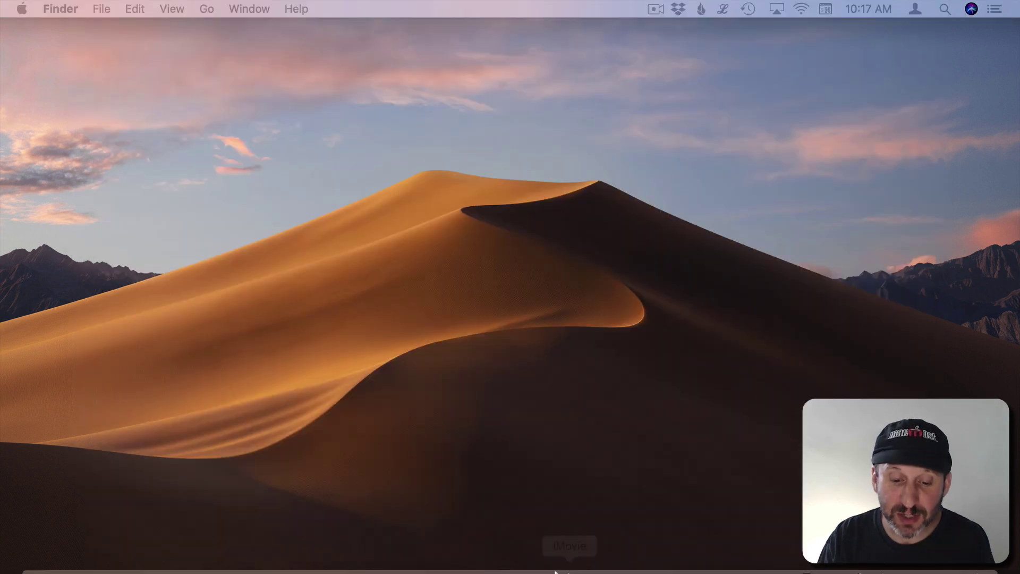
- Bring Keynote's Test.key to the front and view its Revert To options without reverting
click(540, 558)
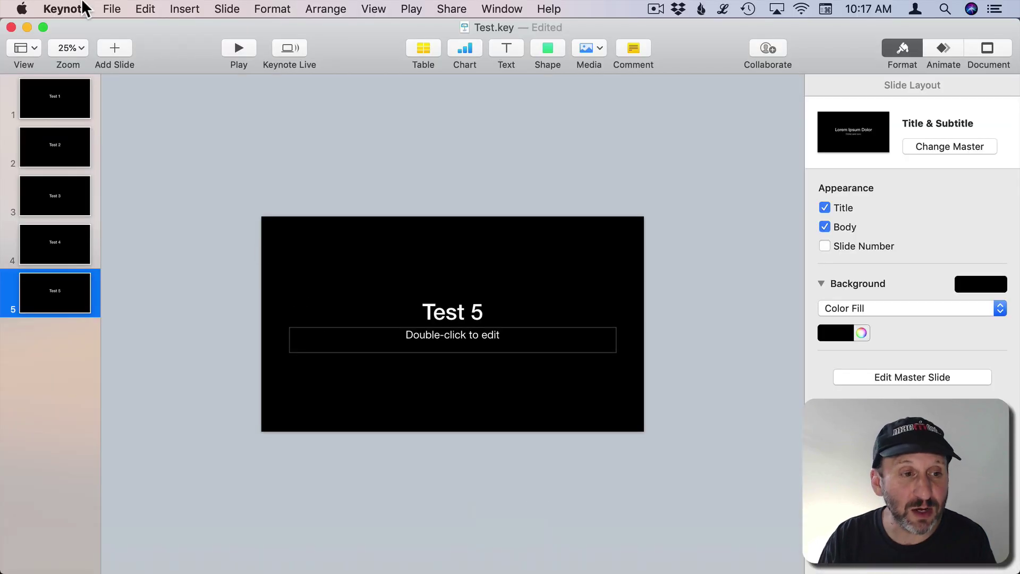
click(112, 9)
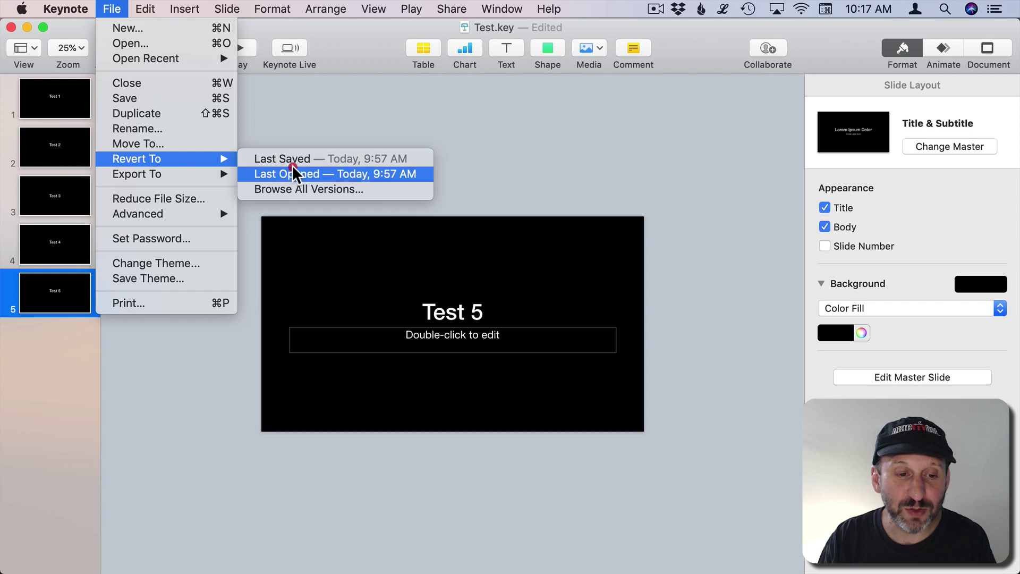
click(296, 128)
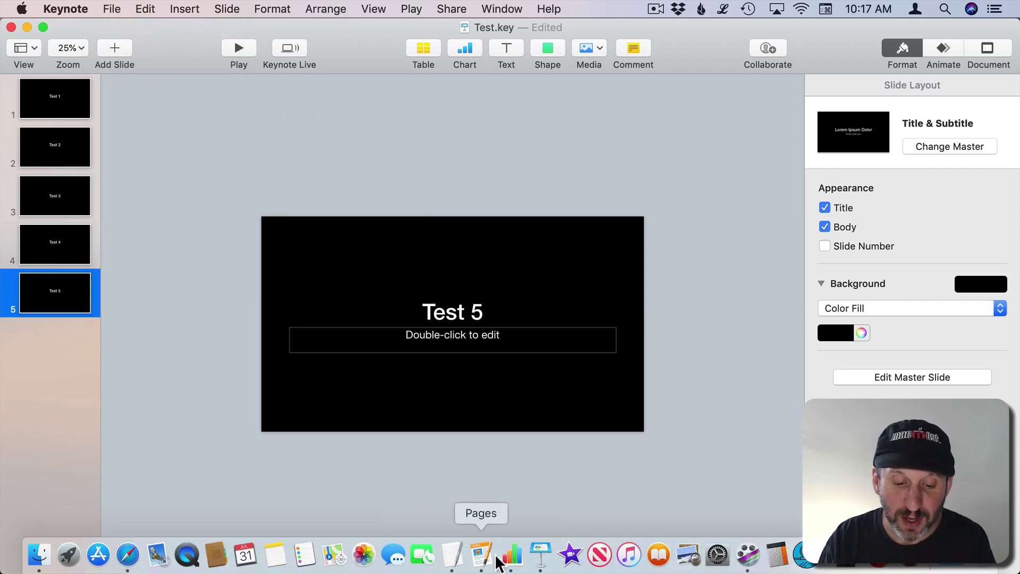
click(506, 556)
- Show Test.numbers' Revert To options, close the menu without reverting, then switch to TextEdit
click(117, 9)
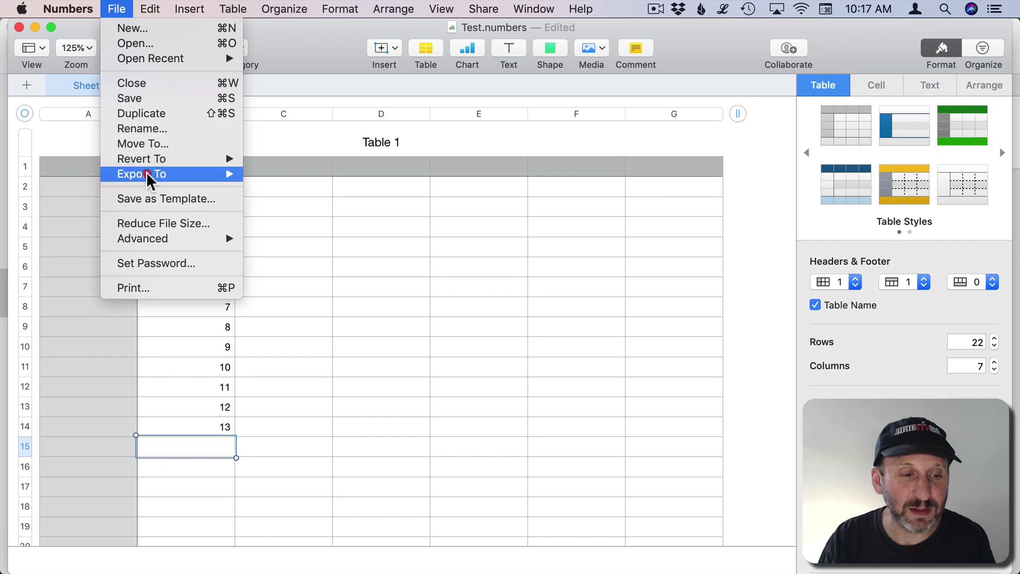
mouse_move(149, 162)
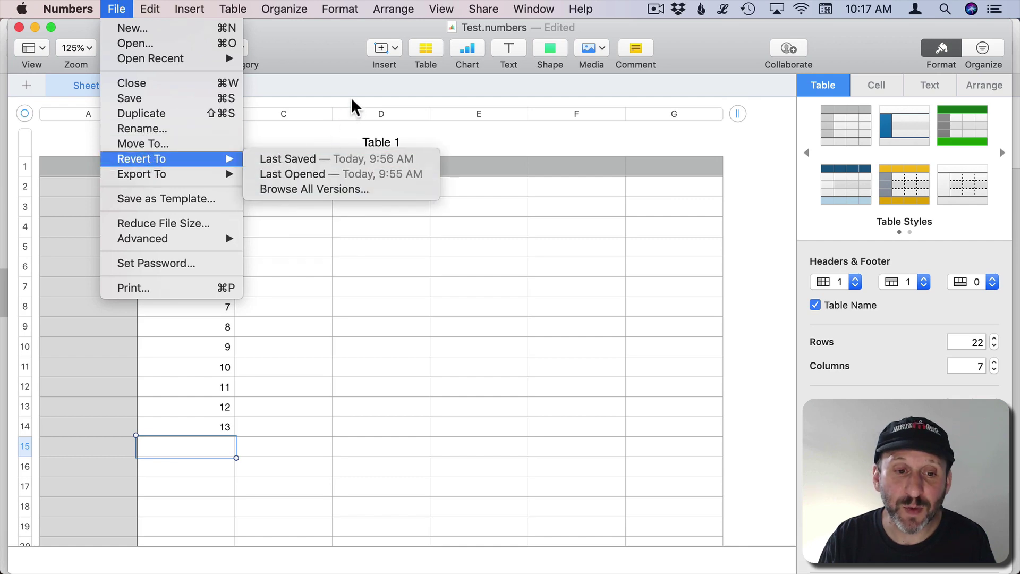
click(351, 99)
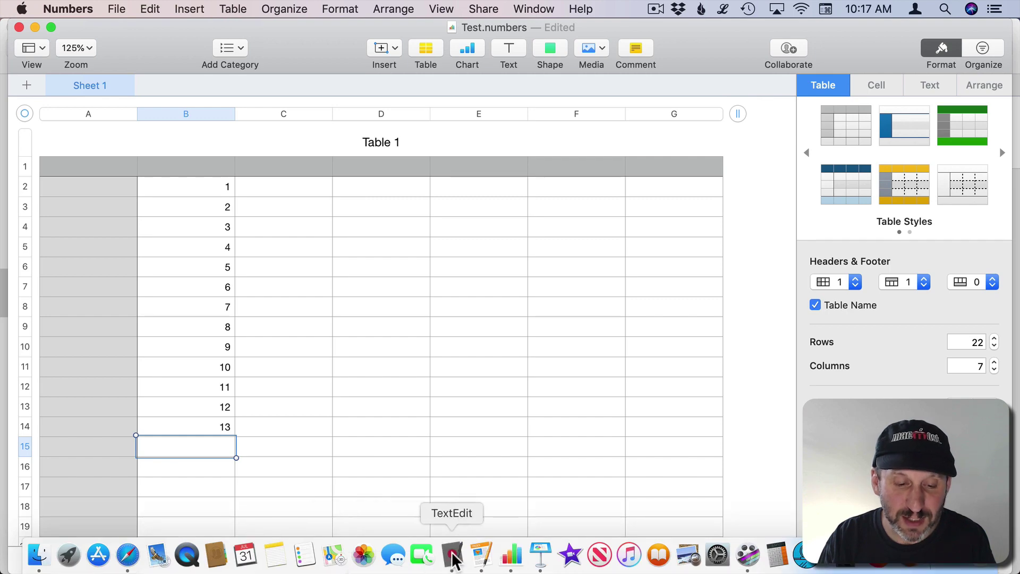
click(452, 561)
- Show Test.txt's Revert To options, close the menu without reverting, then switch to Pixelmator
click(110, 9)
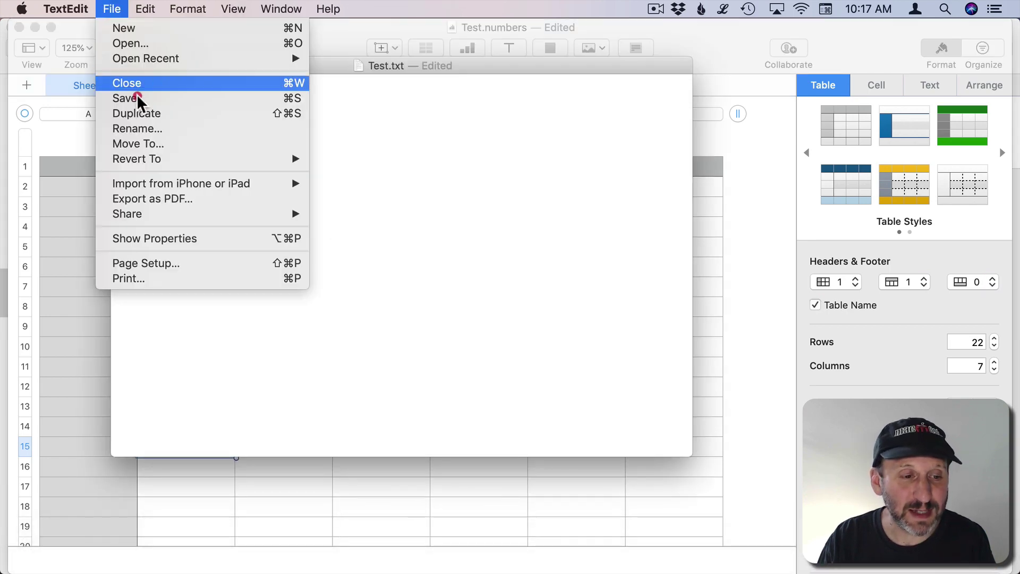
click(364, 113)
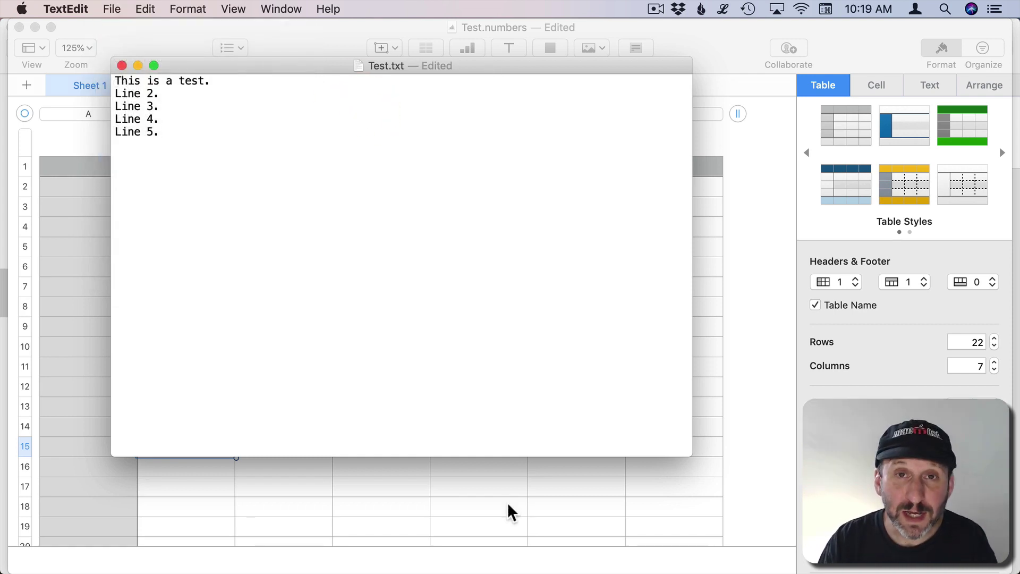
mouse_move(540, 555)
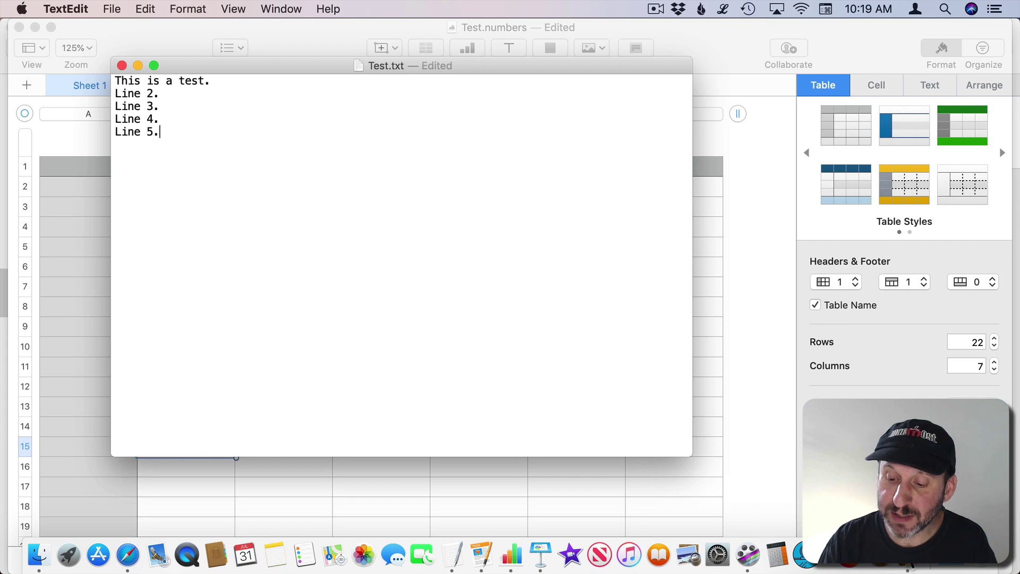
click(747, 555)
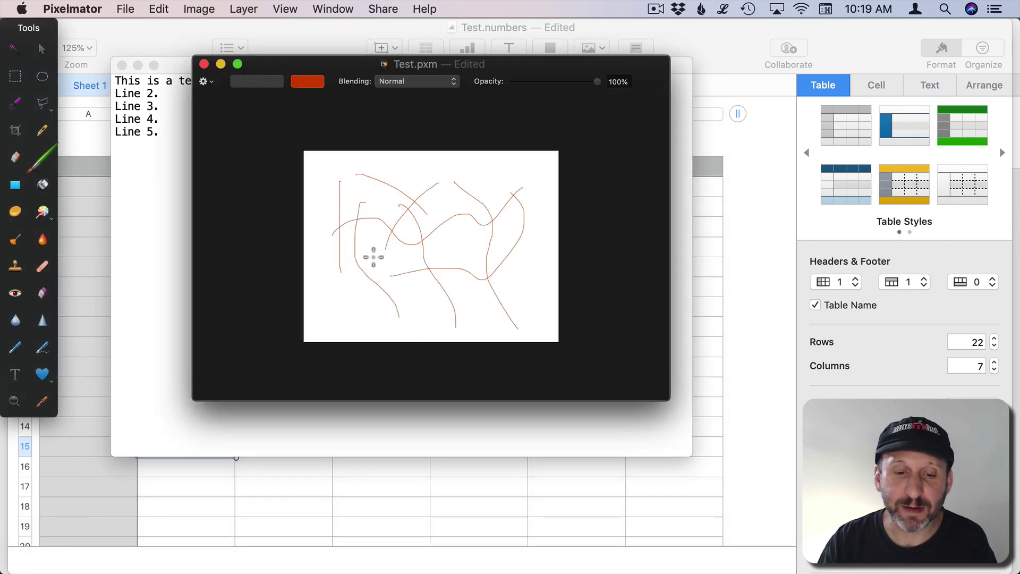
- Show Test.pxm's Revert To submenu listing the 10:18 AM last saved and last opened versions
click(118, 8)
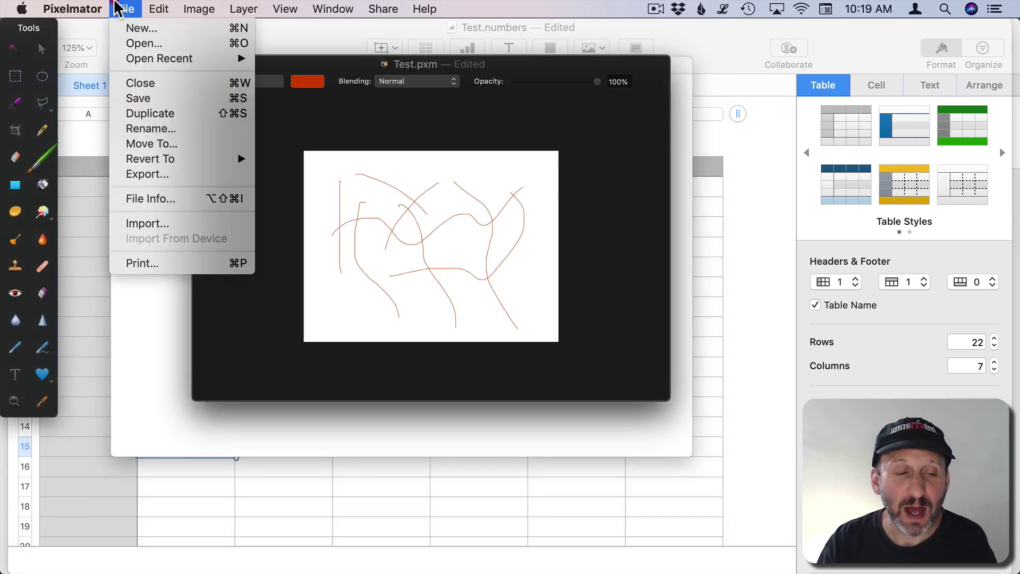
mouse_move(169, 158)
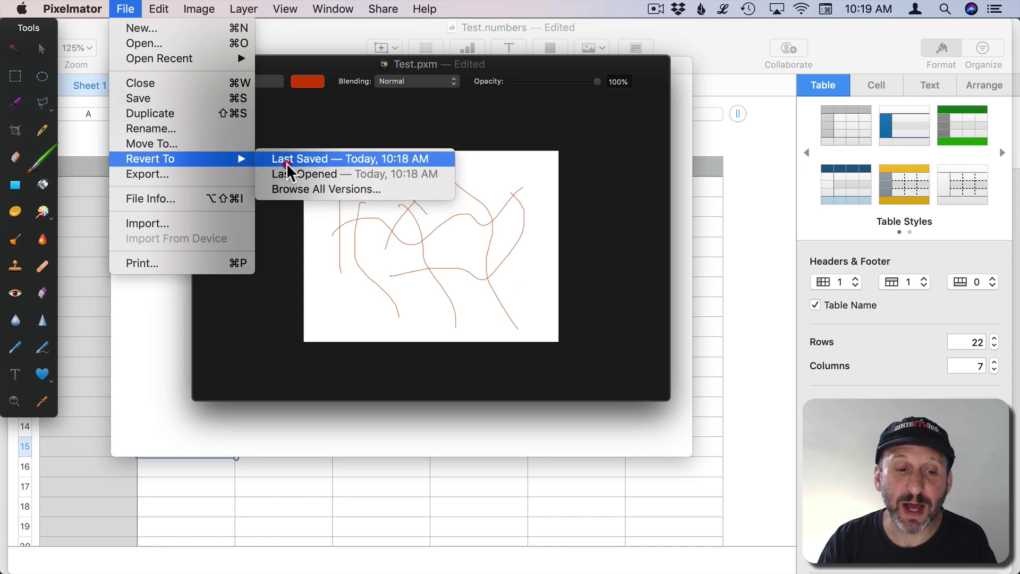